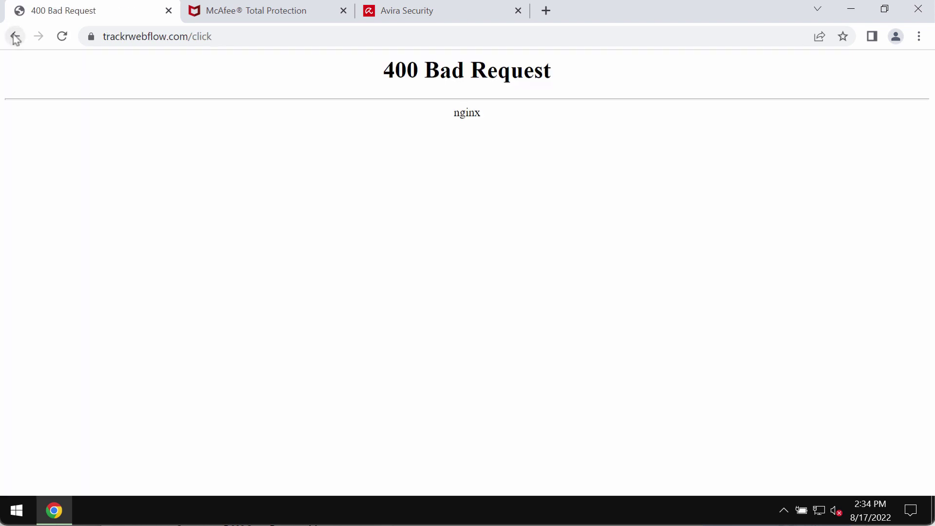
- Go back to the McAfee ad page and add a fourth blank tab beside the scam tabs
left_click(16, 38)
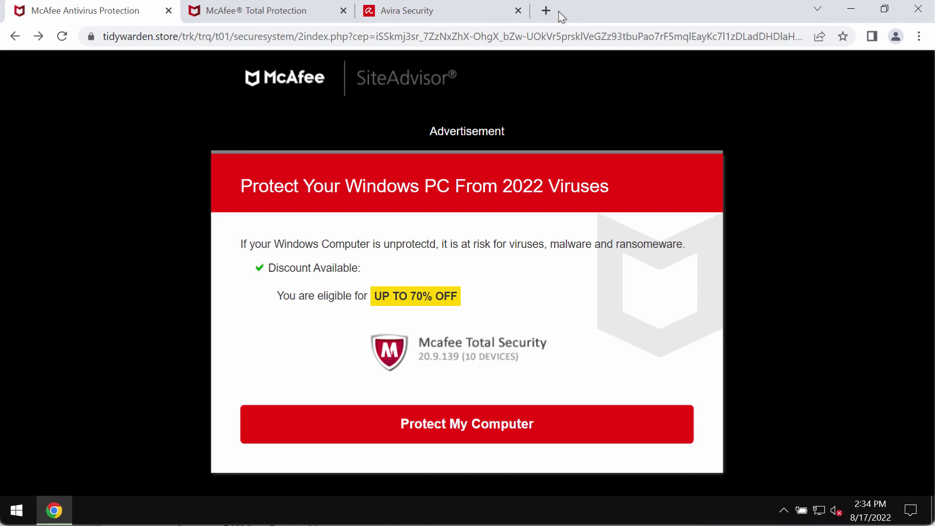
left_click(545, 10)
left_click(80, 11)
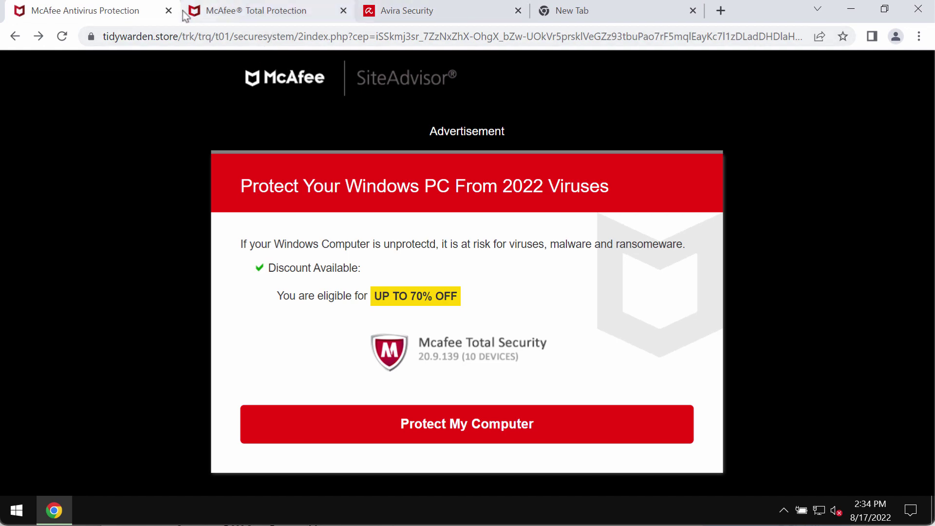
- Close the first McAfee scam tab and load combocleaner.com in a new tab
left_click(168, 10)
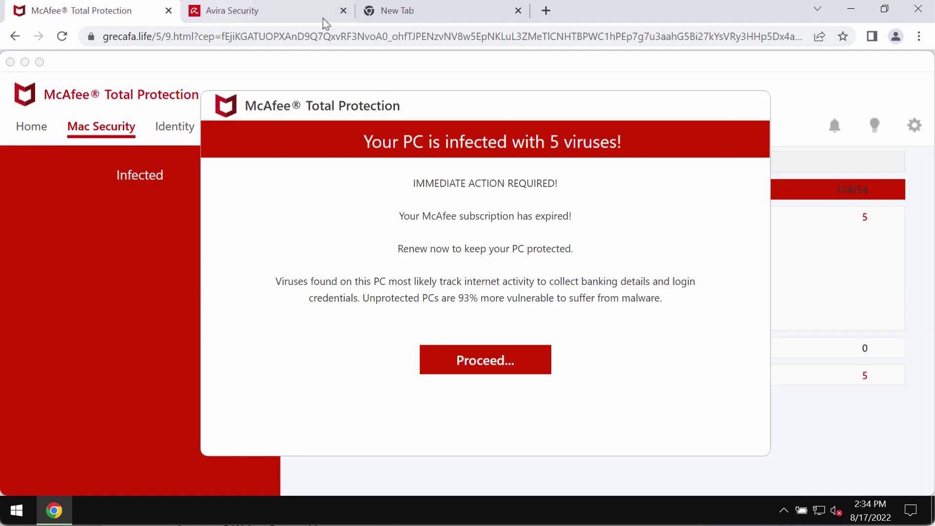
left_click(546, 10)
type("combocleaner.com")
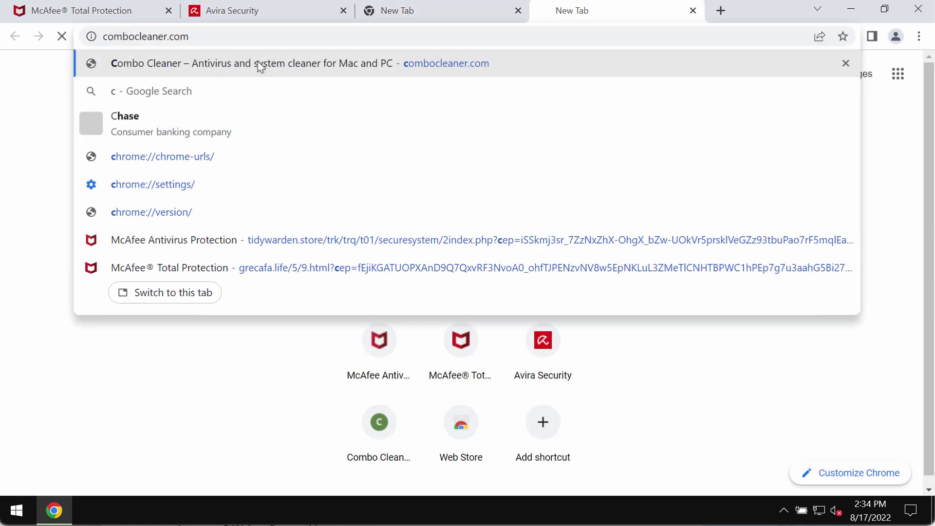
key("Return")
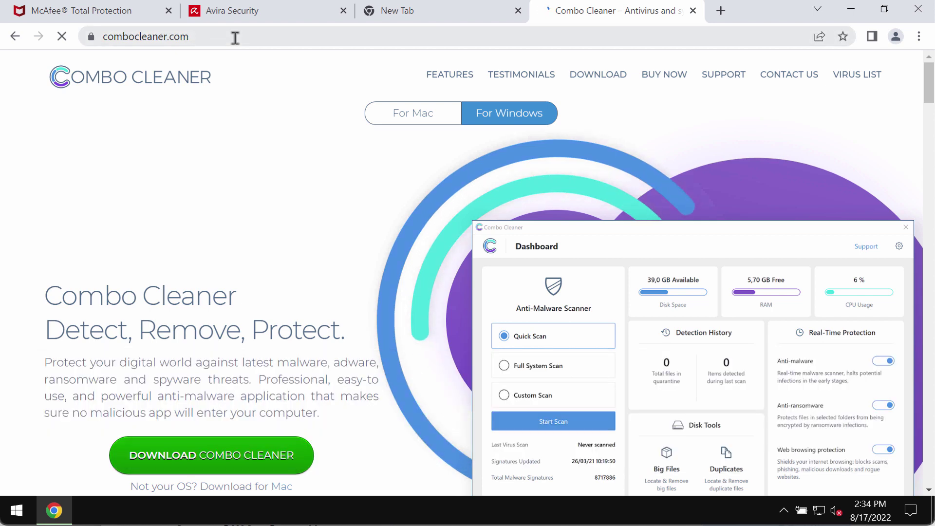
left_click(236, 37)
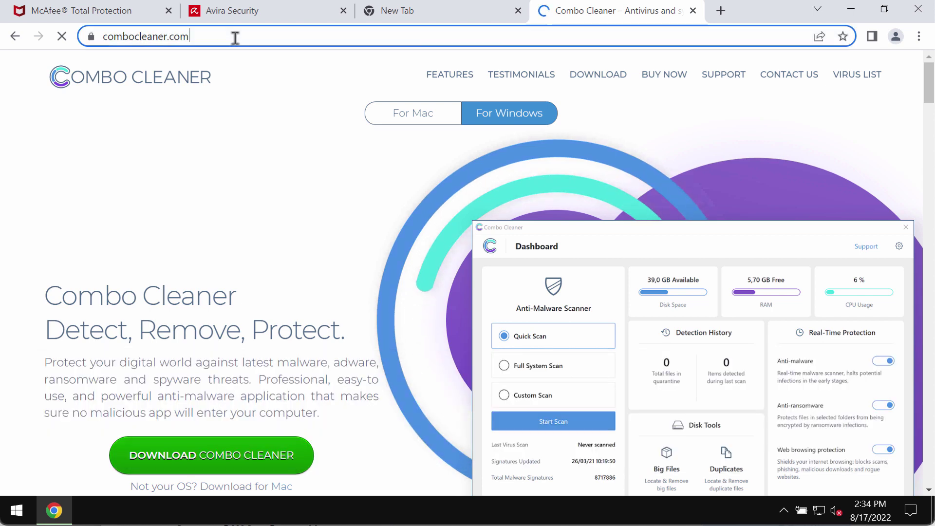
left_click(511, 183)
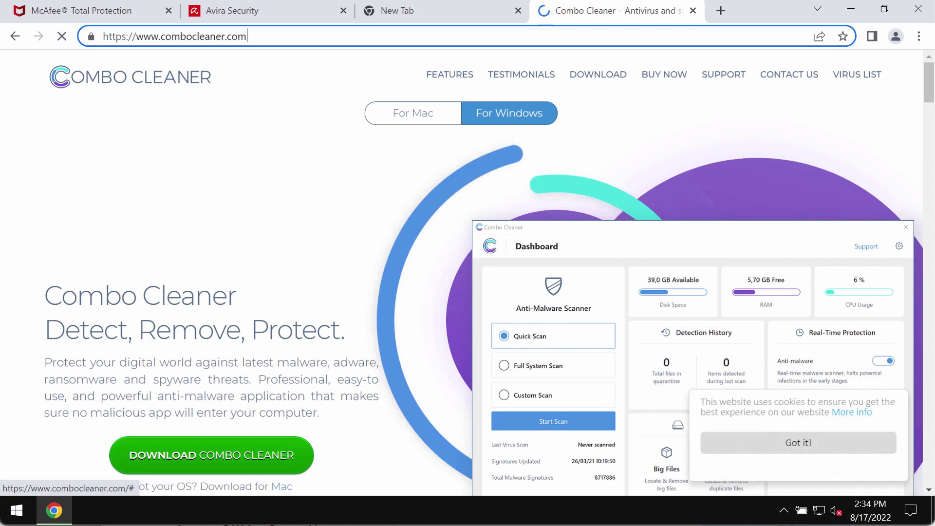
- Minimize Chrome and launch Combo Cleaner from its desktop shortcut
left_click(851, 9)
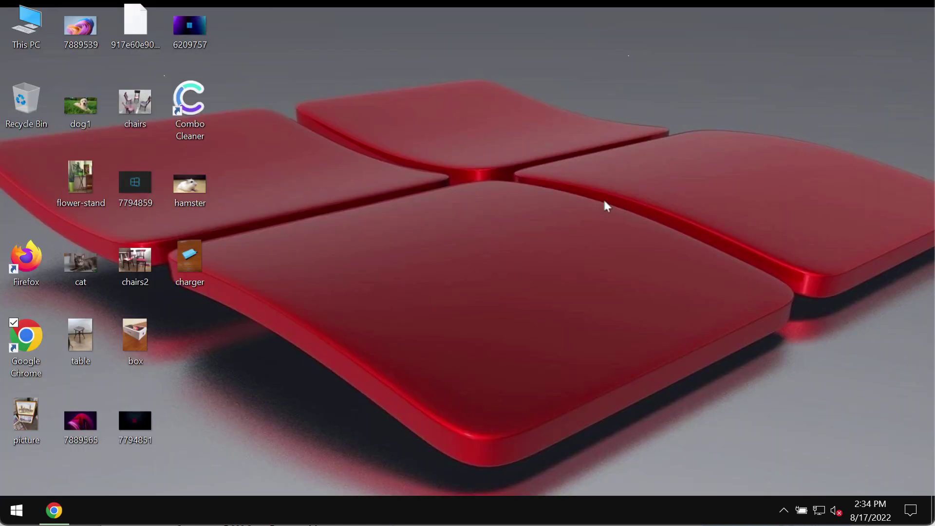
left_click(205, 122)
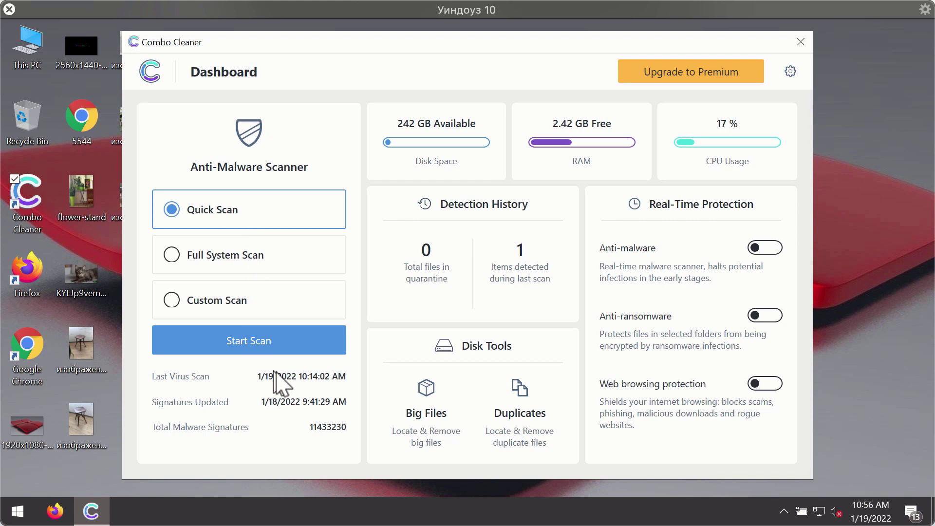
- Start a Quick Scan from the Combo Cleaner dashboard
left_click(281, 344)
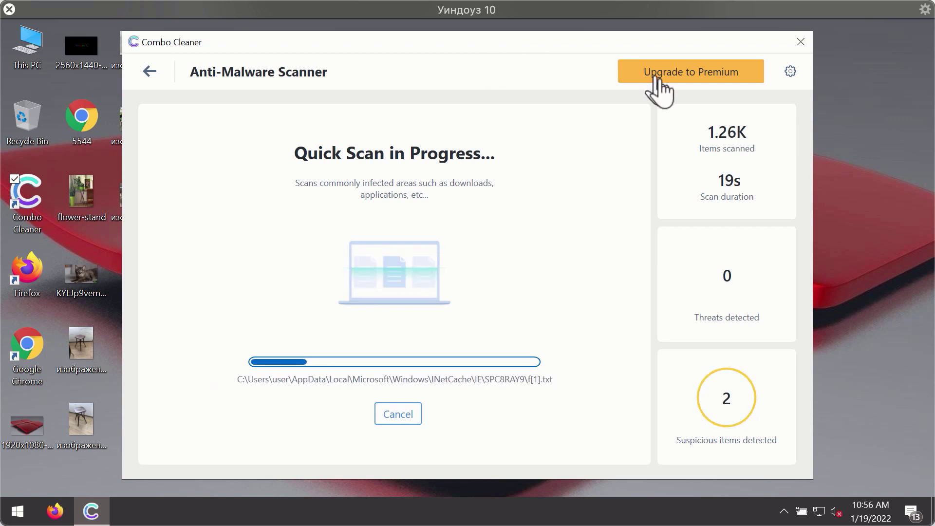
- Open Settings on the Anti-Ransomware page, showing no protected folders or trusted programs
left_click(790, 72)
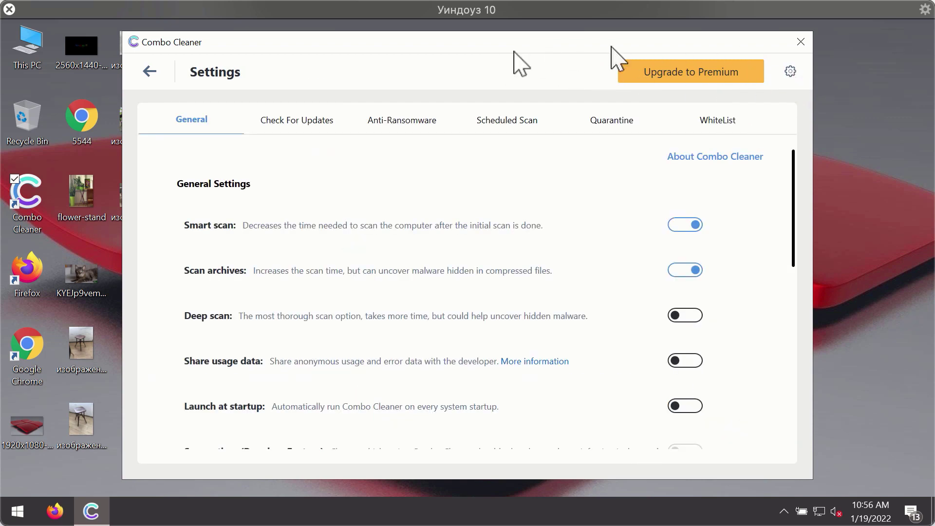
left_click(398, 127)
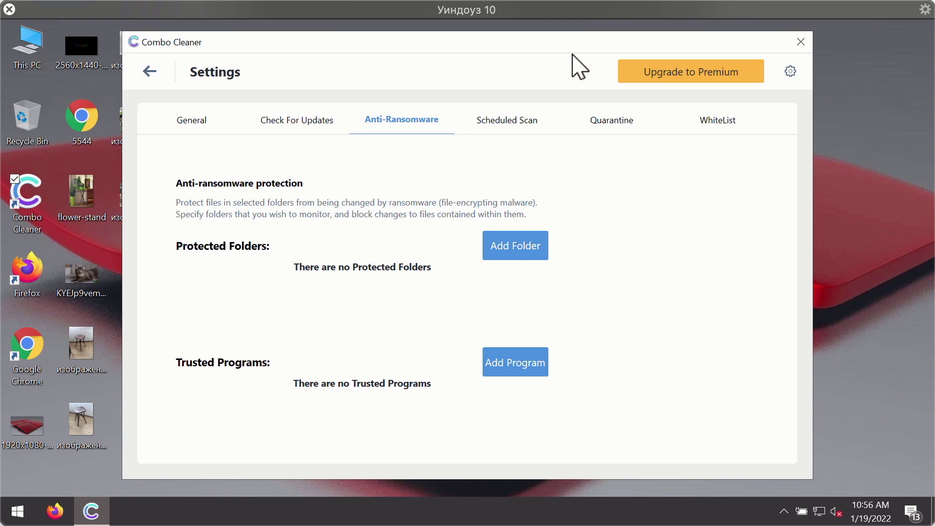
- Leave Settings, go back to the running Quick Scan, and confirm cancelling it
left_click(150, 72)
left_click(271, 344)
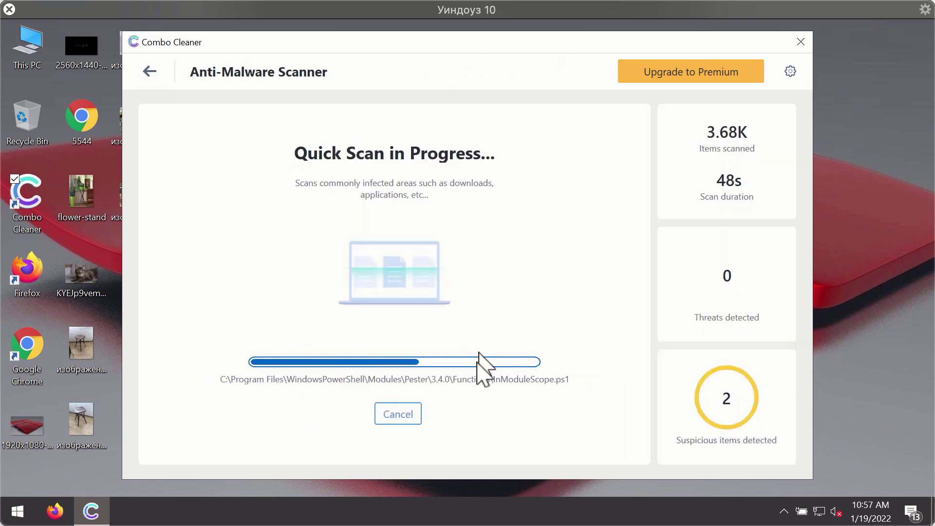
left_click(398, 415)
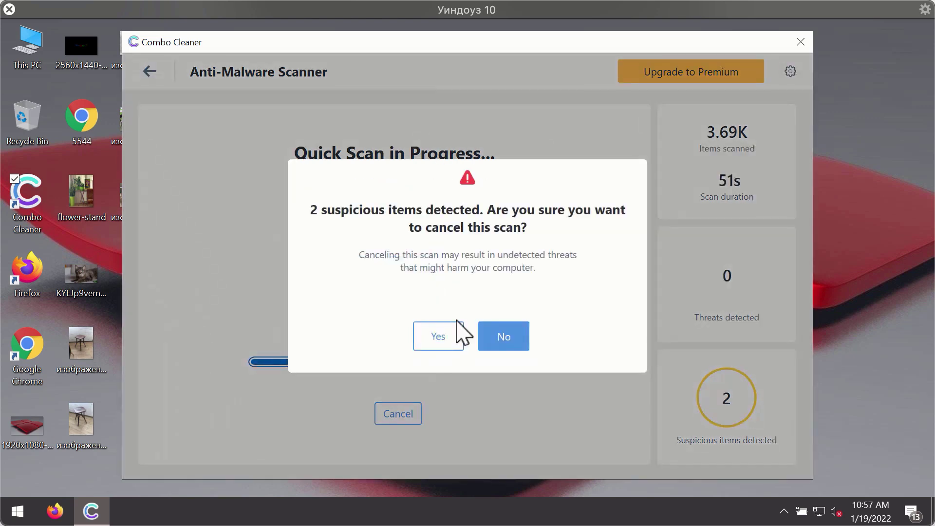
left_click(441, 336)
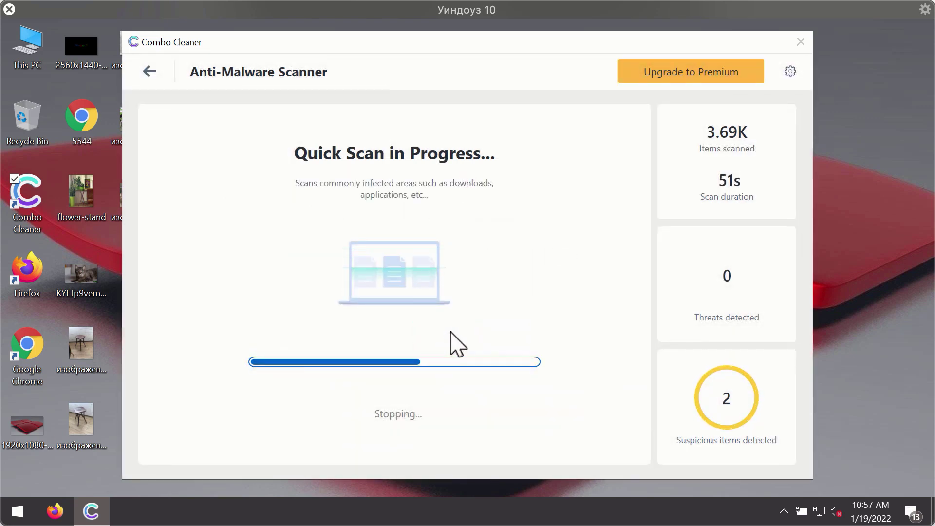